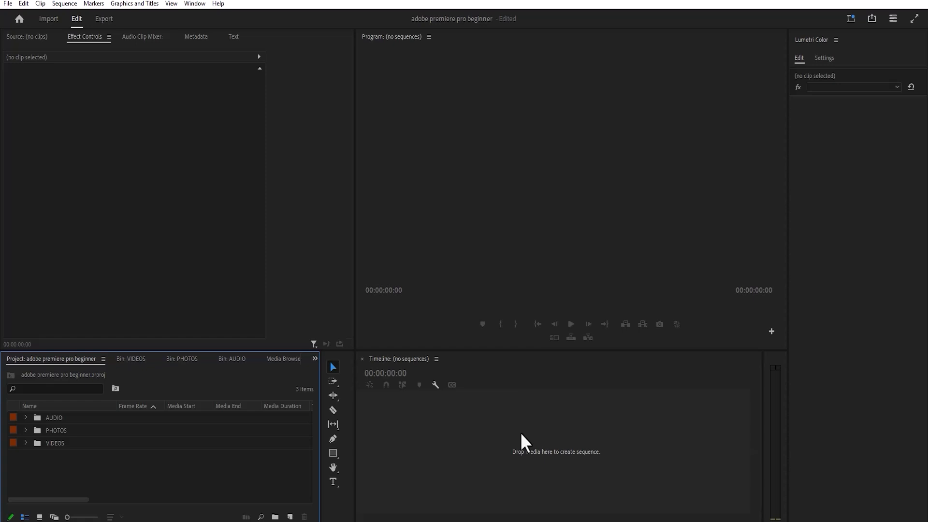
Step: Look over the Program, Timeline, Effect Controls and Project panels, including the AUDIO, PHOTOS and VIDEOS bins
click(562, 315)
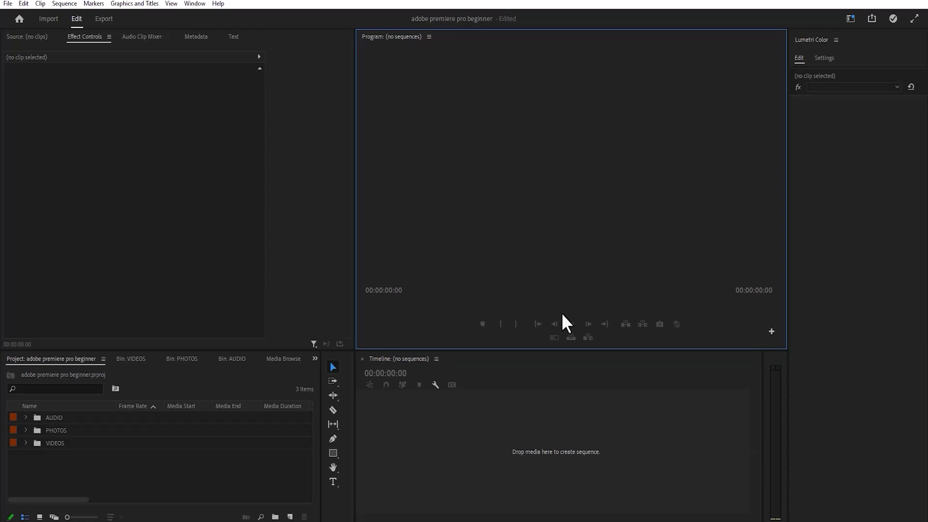
click(560, 428)
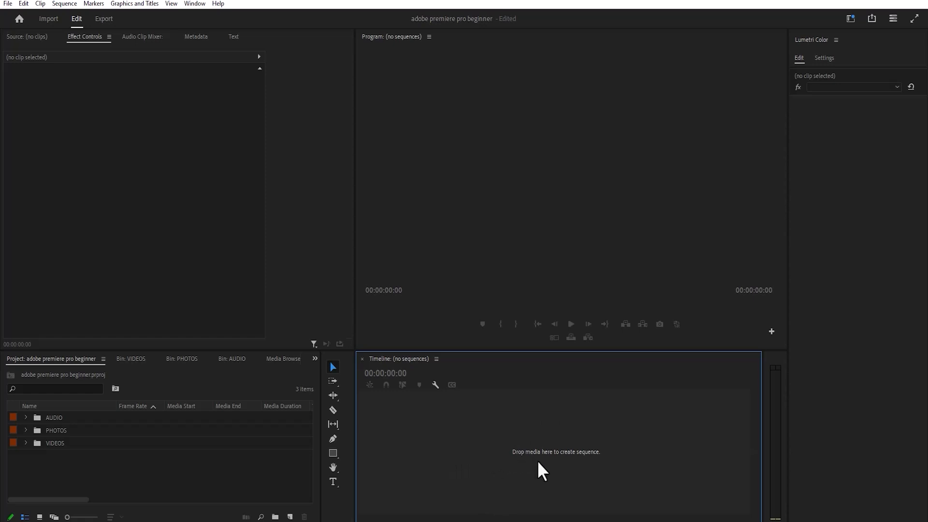
click(290, 331)
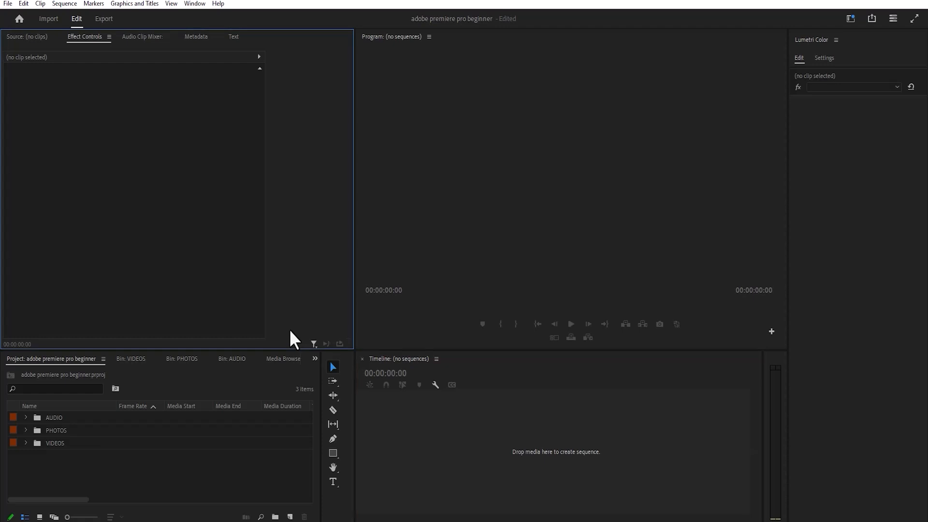
click(441, 434)
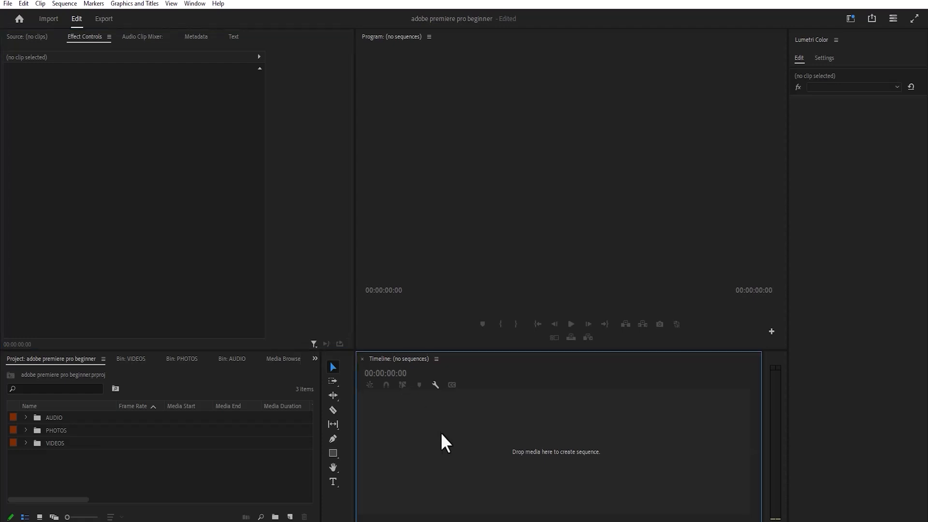
click(225, 476)
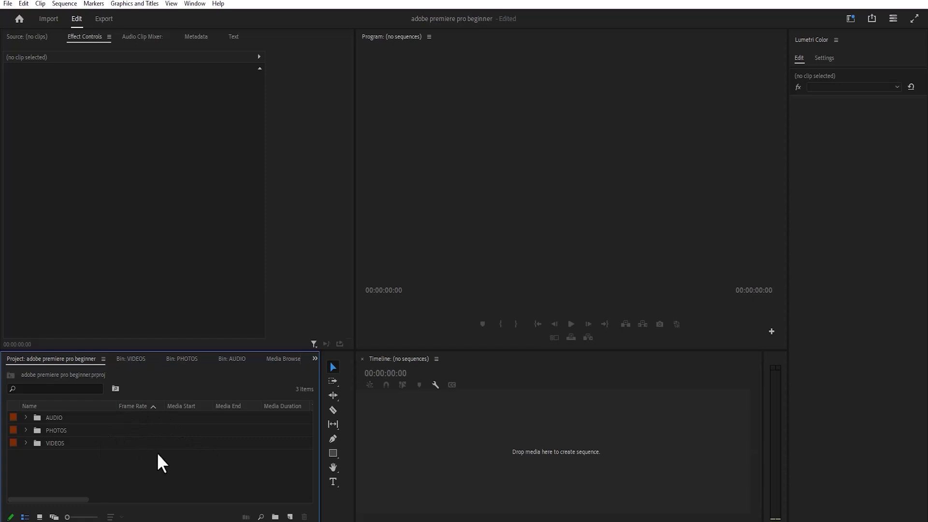
click(78, 418)
click(73, 430)
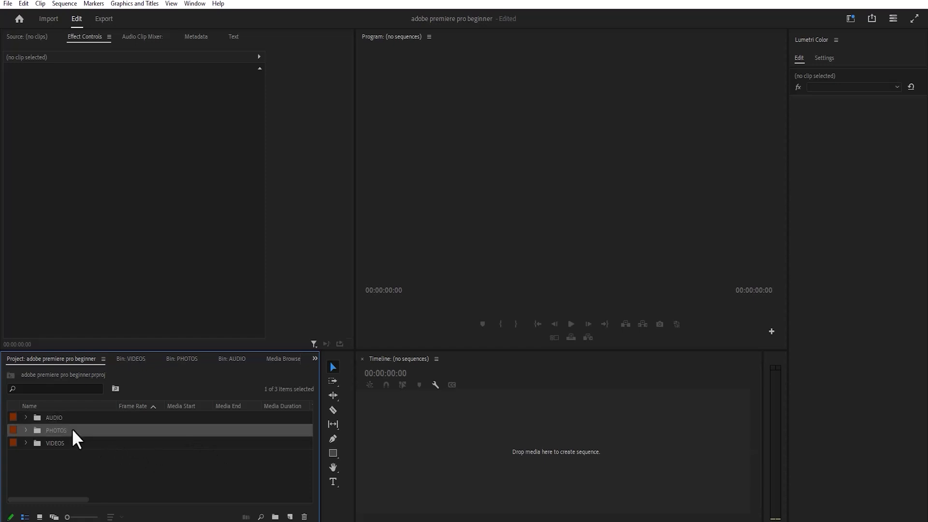
click(70, 442)
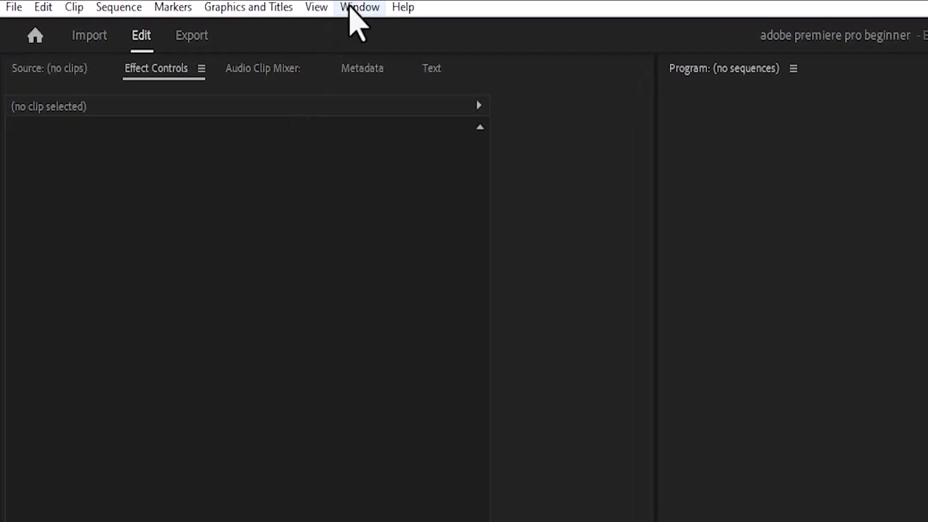
Step: Switch the layout to the All Panels workspace
click(355, 10)
mouse_move(414, 38)
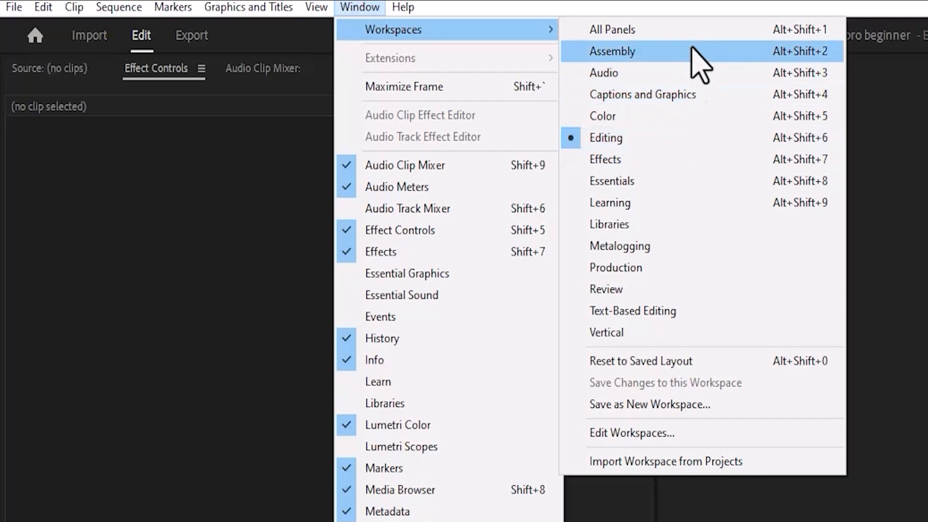
click(690, 30)
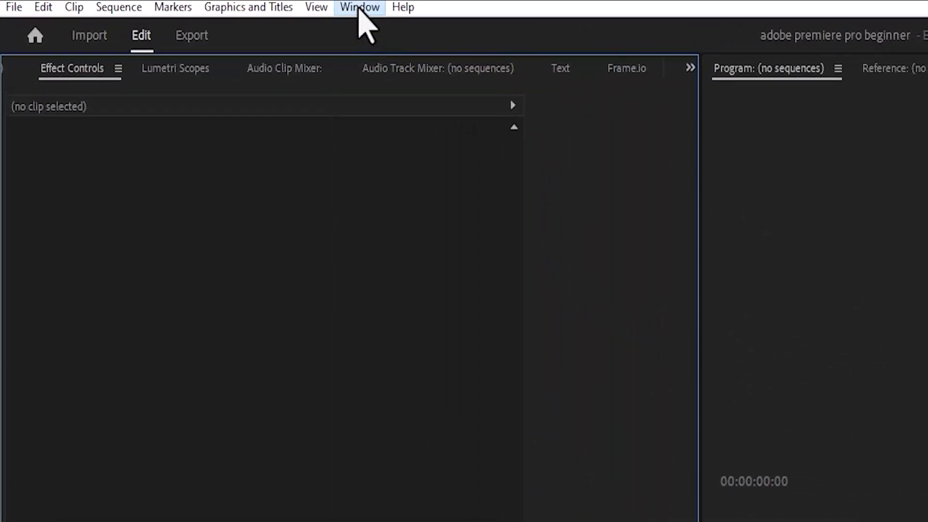
Step: Change the layout to the Assembly workspace
click(358, 7)
mouse_move(385, 38)
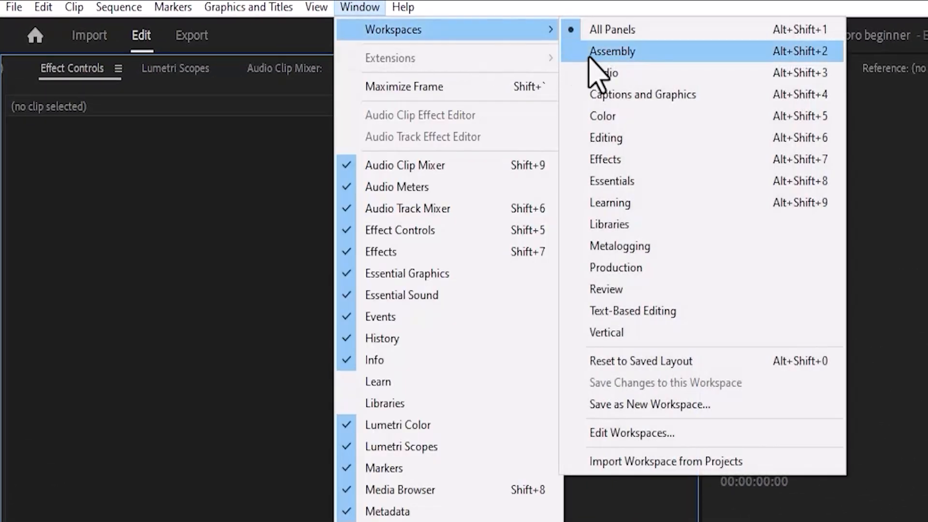
click(605, 54)
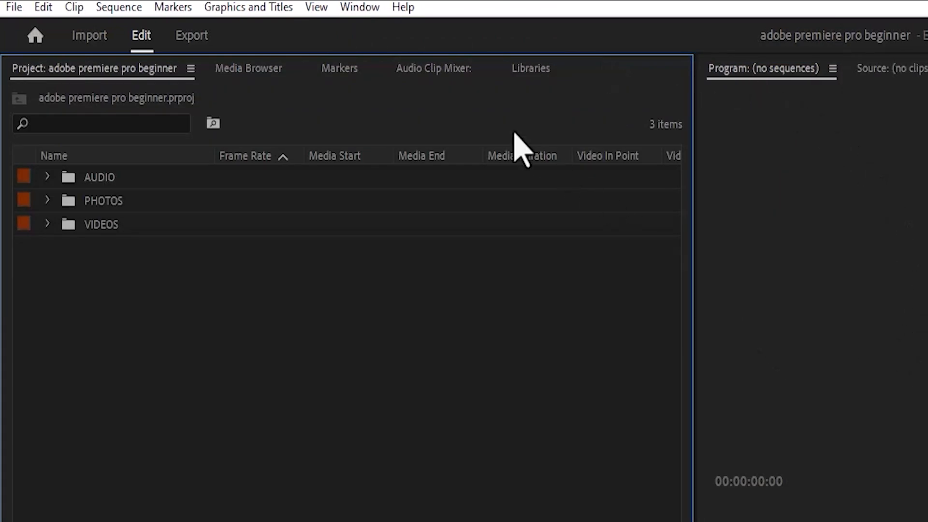
Step: Load the Audio workspace layout
click(369, 11)
mouse_move(412, 29)
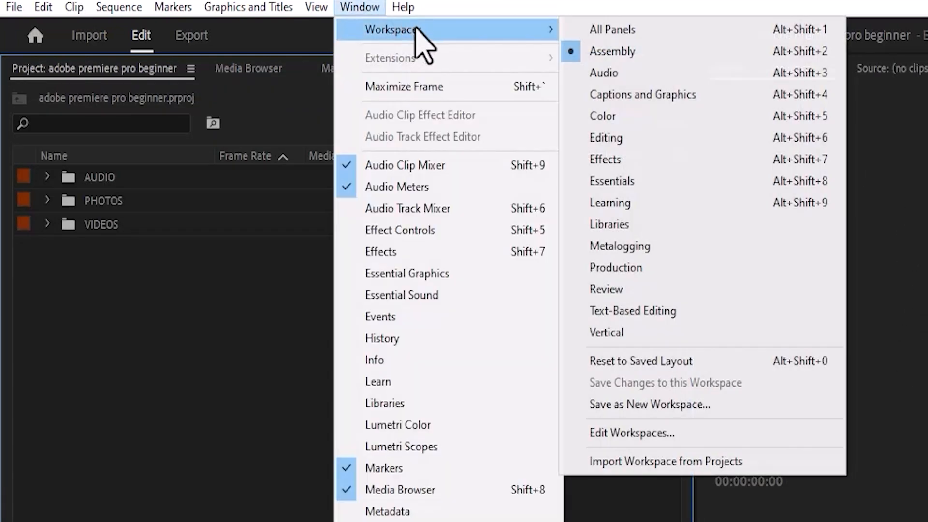
click(604, 73)
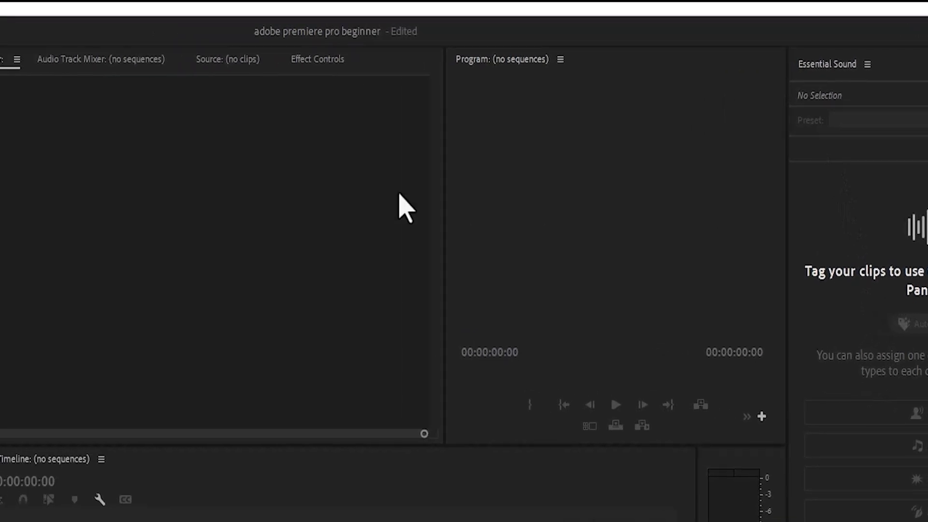
Step: Switch to the Captions and Graphics workspace and browse the title templates in Essential Graphics
click(240, 7)
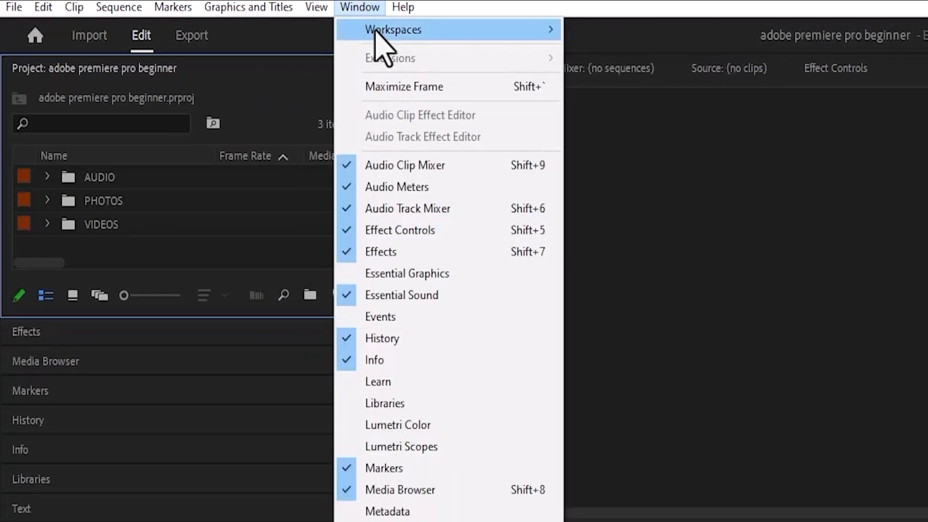
mouse_move(380, 34)
click(608, 100)
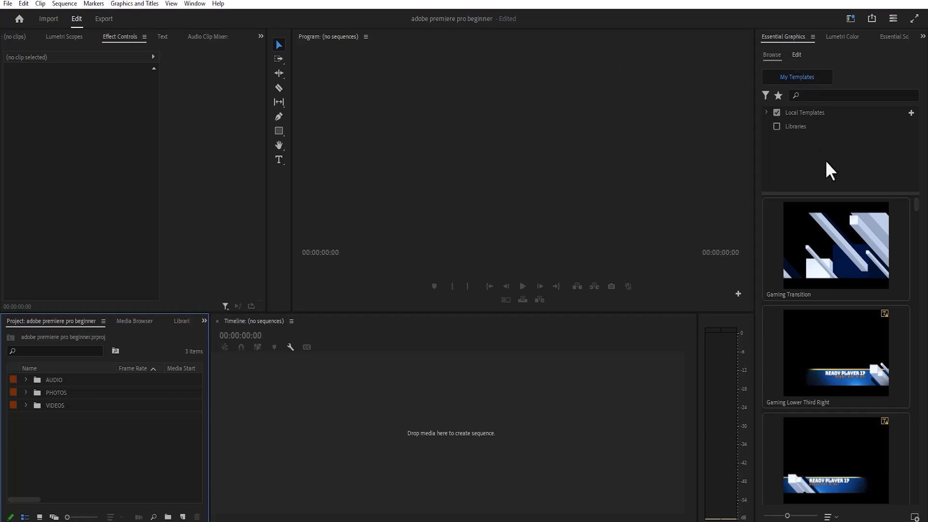
drag(915, 209, 906, 352)
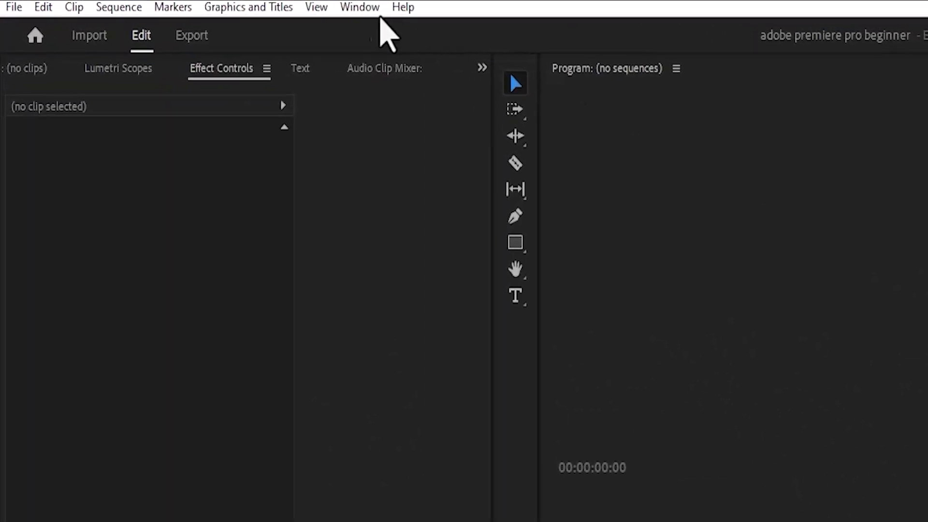
Step: Edit the workspace order so that Assembly comes first in the list, and confirm the change
click(372, 9)
mouse_move(380, 29)
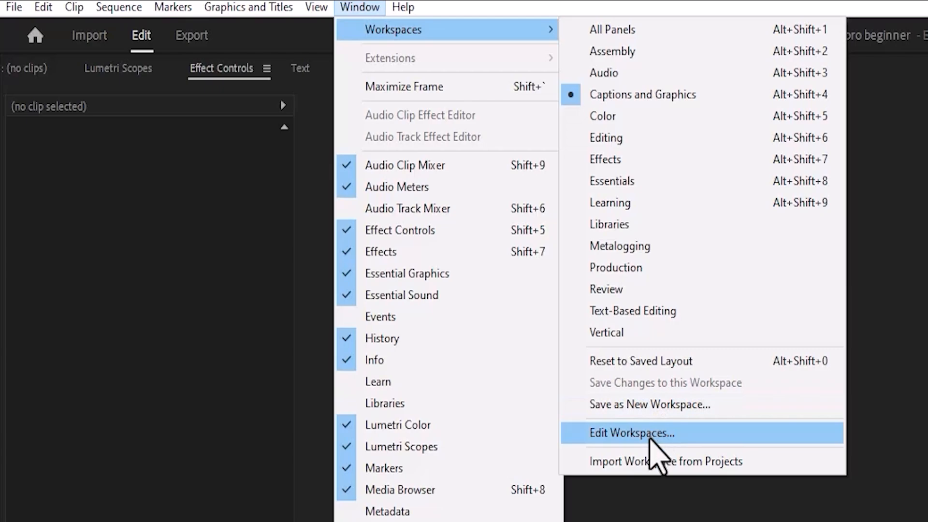
click(650, 435)
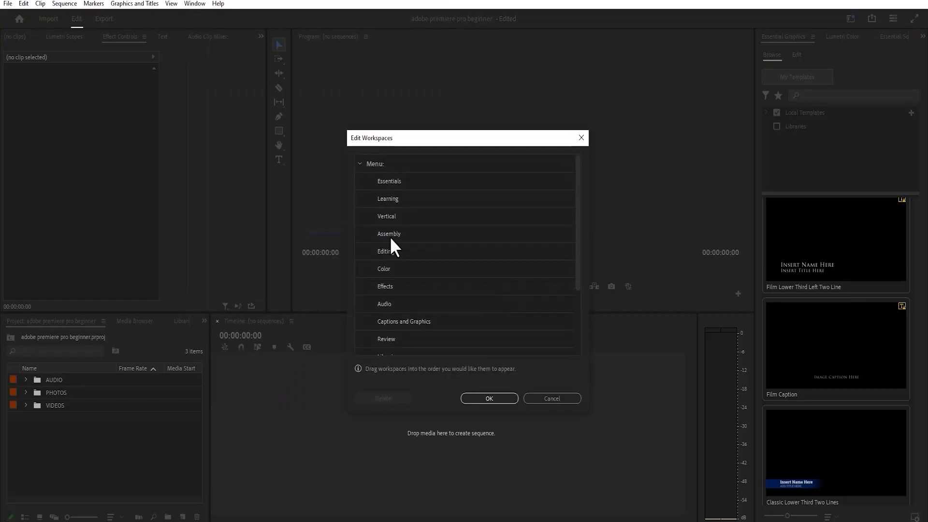
drag(390, 237, 391, 170)
click(482, 396)
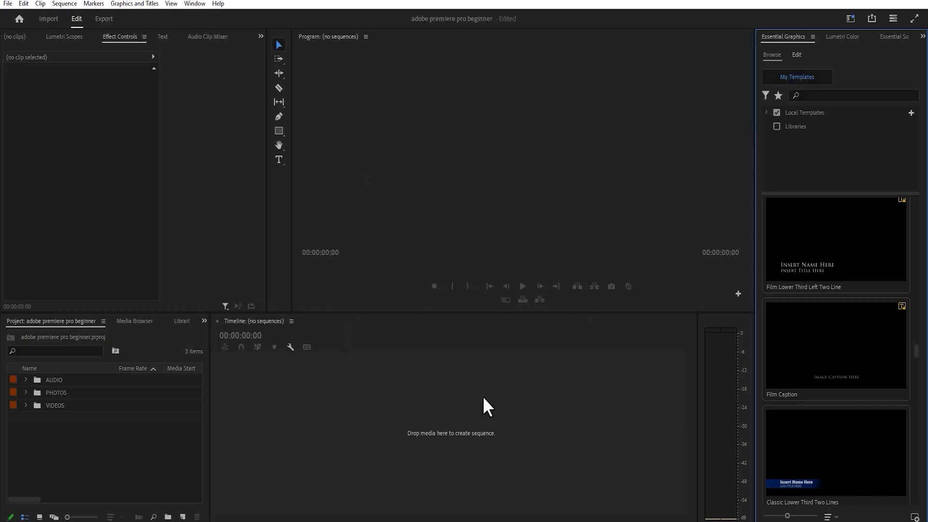
click(199, 5)
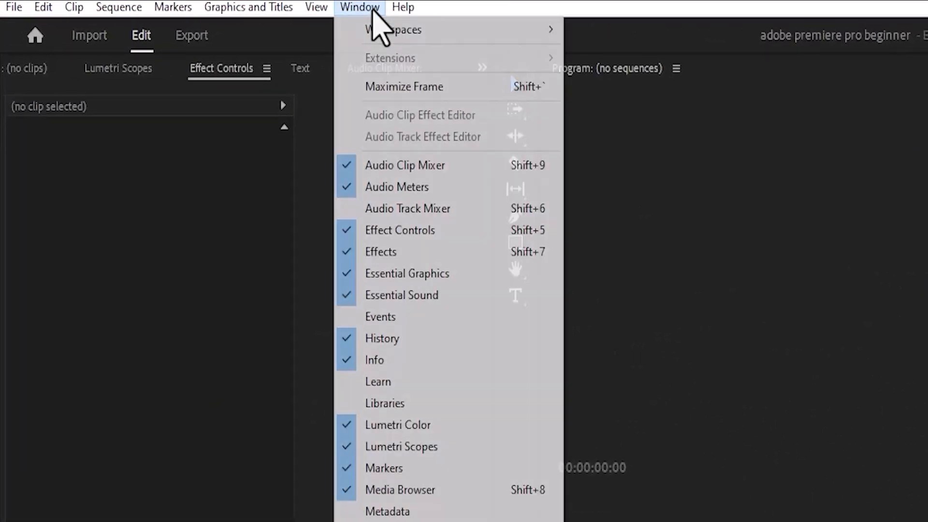
mouse_move(416, 38)
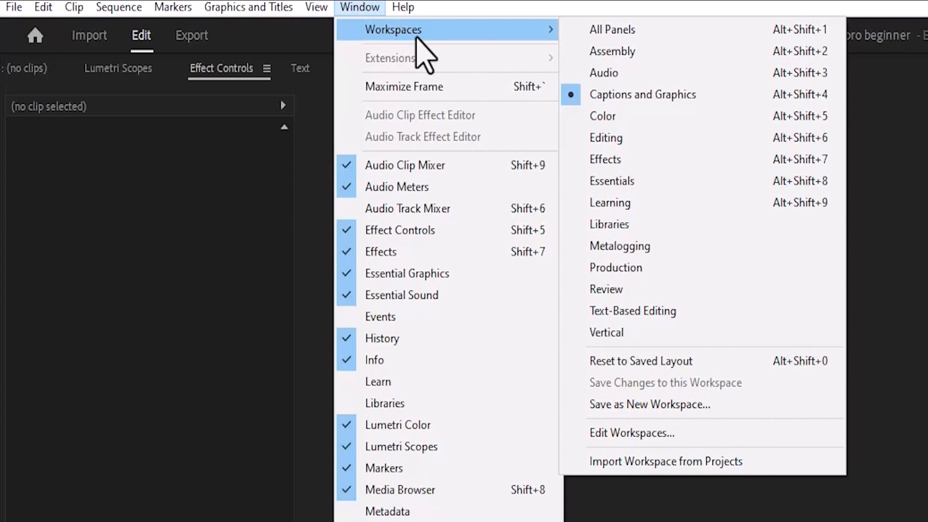
click(921, 249)
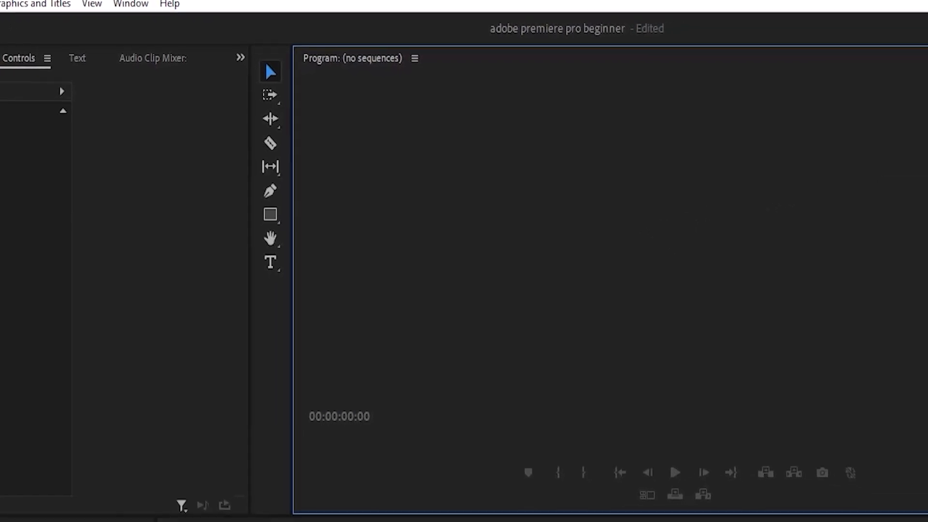
Step: Dock the Essential Graphics panel in the Program monitor's group and switch between the two panels
drag(920, 53, 695, 218)
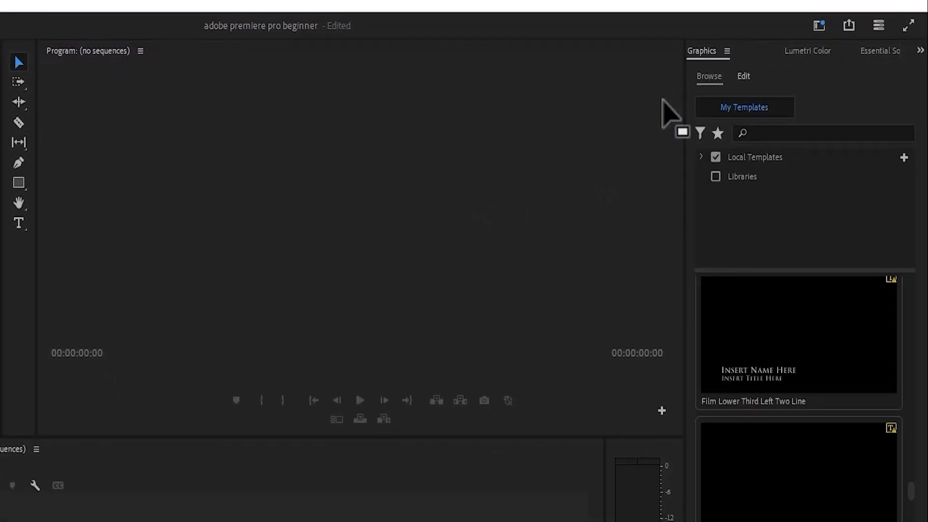
drag(435, 224, 435, 223)
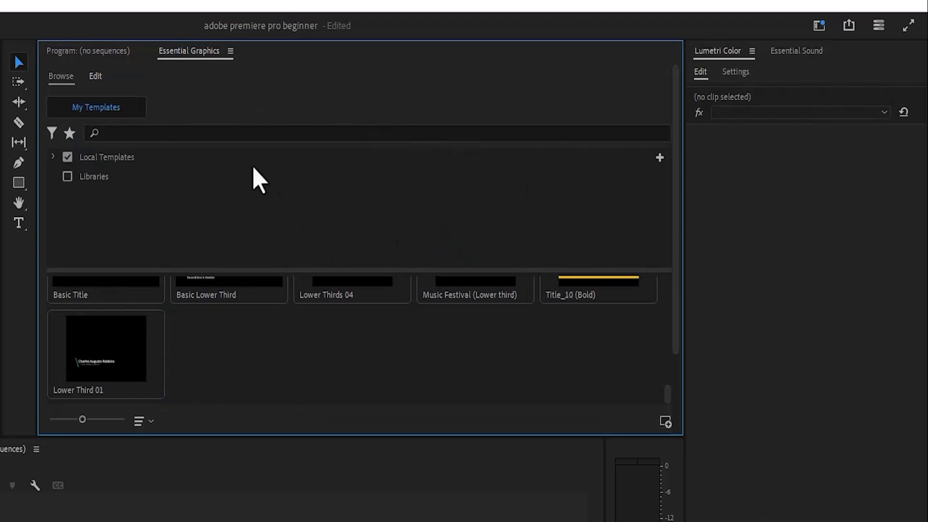
click(98, 51)
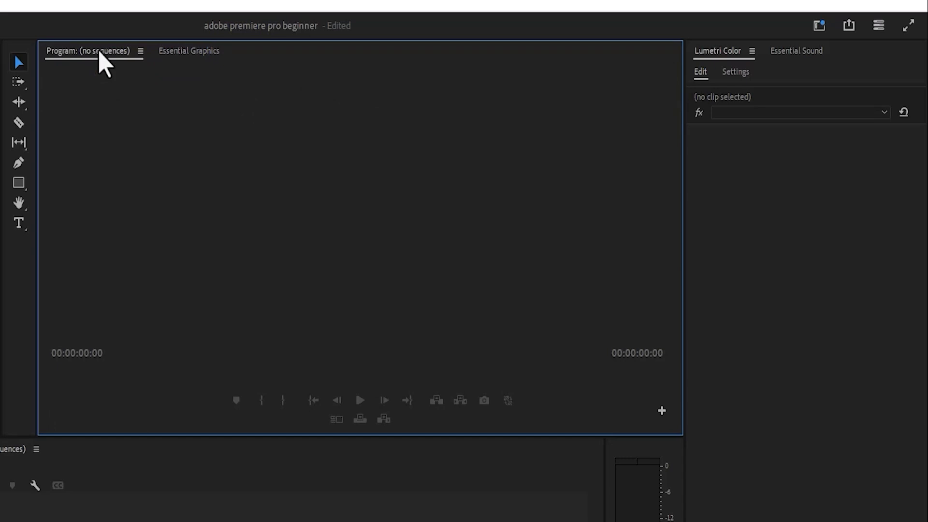
click(185, 54)
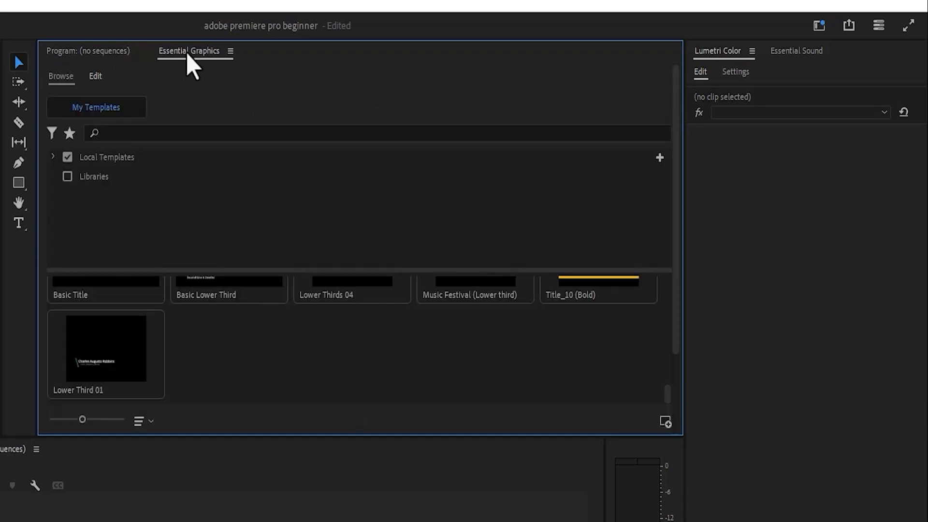
Step: Move Essential Graphics back into the Lumetri Color group and place it first in the panel order
drag(187, 54, 761, 192)
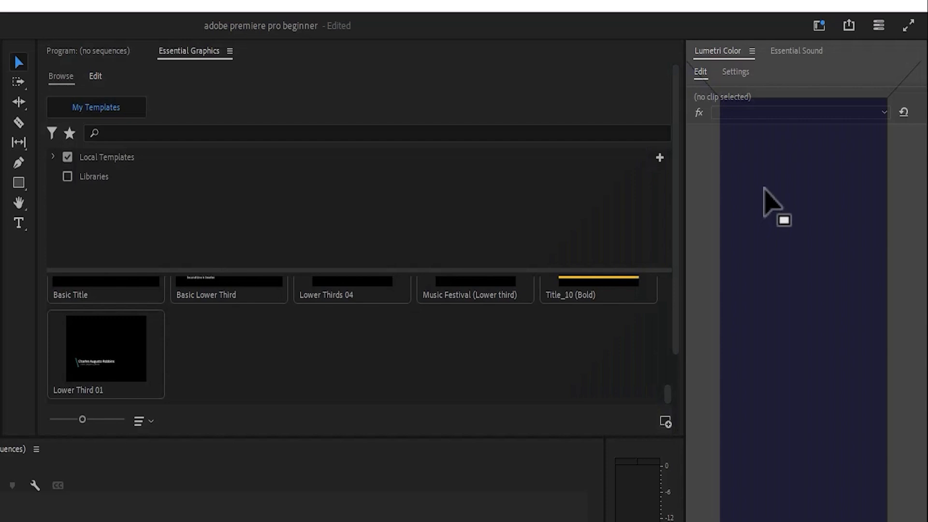
drag(792, 281, 793, 279)
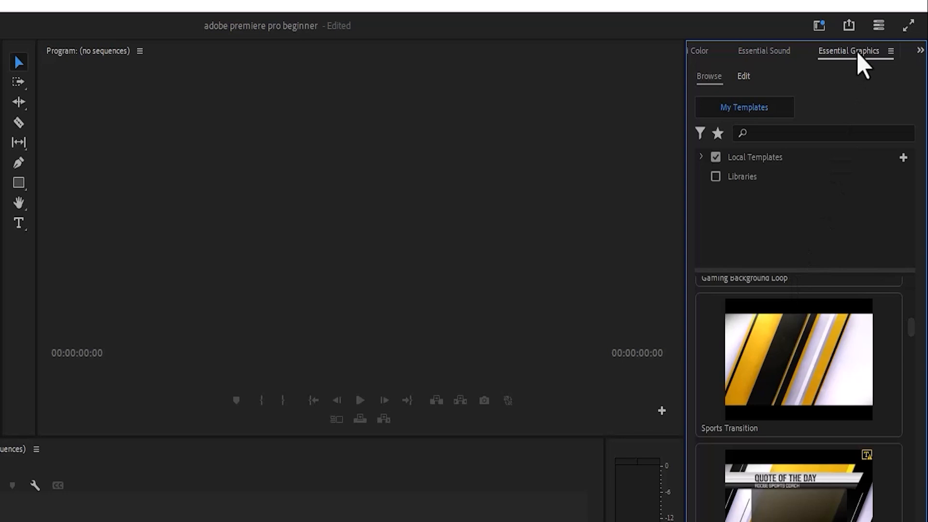
drag(860, 63, 727, 50)
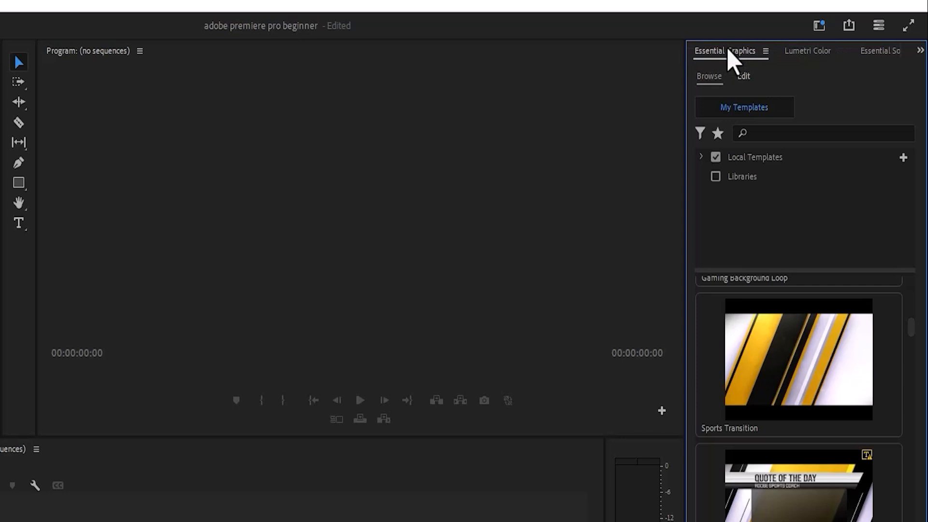
Step: Split Essential Graphics into its own column beside the Program monitor, and bring Essential Sound forward in the neighbouring group
drag(730, 54, 693, 165)
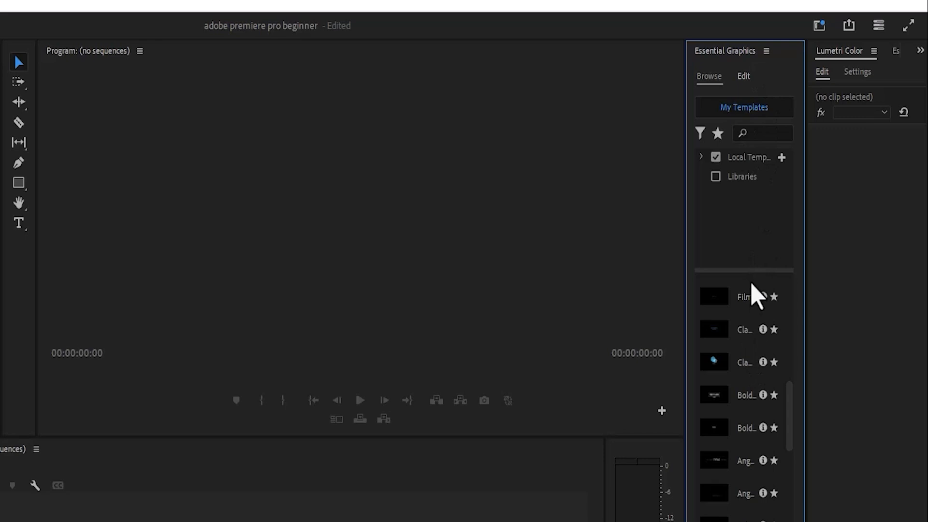
click(895, 52)
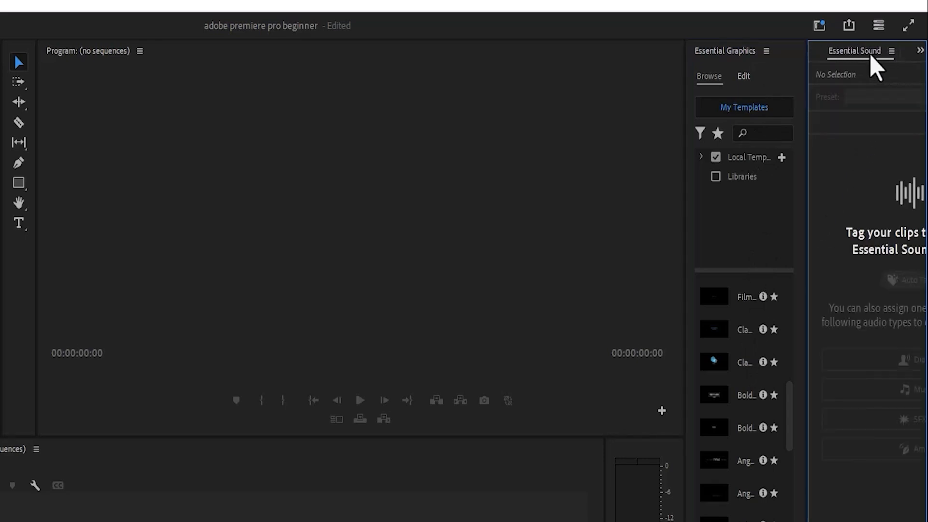
click(733, 54)
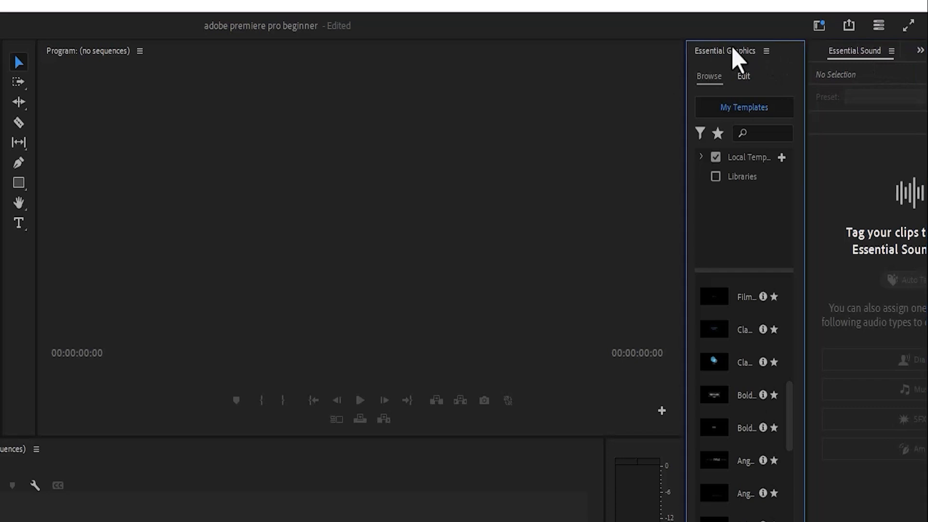
Step: Dock Essential Graphics in the group with Lumetri Color and Essential Sound, and widen that group to fit two columns of templates
drag(730, 58, 870, 280)
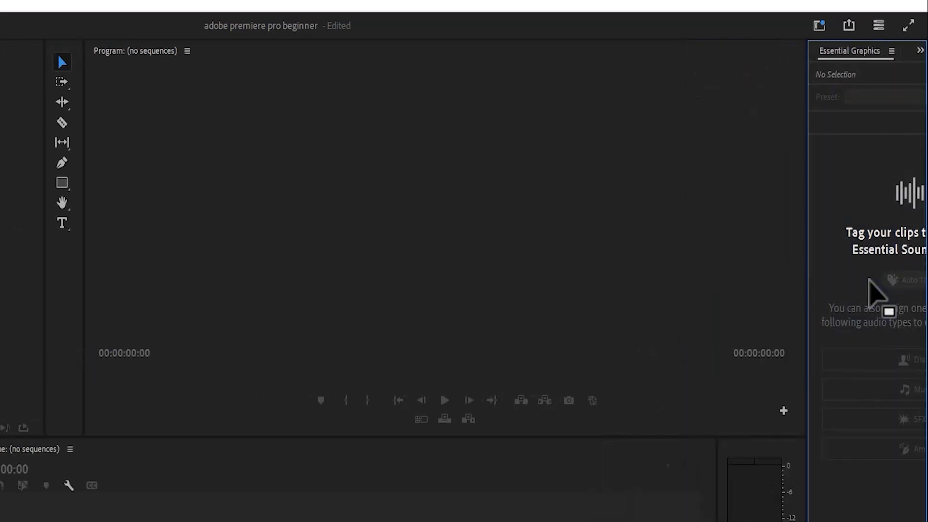
drag(808, 267, 660, 269)
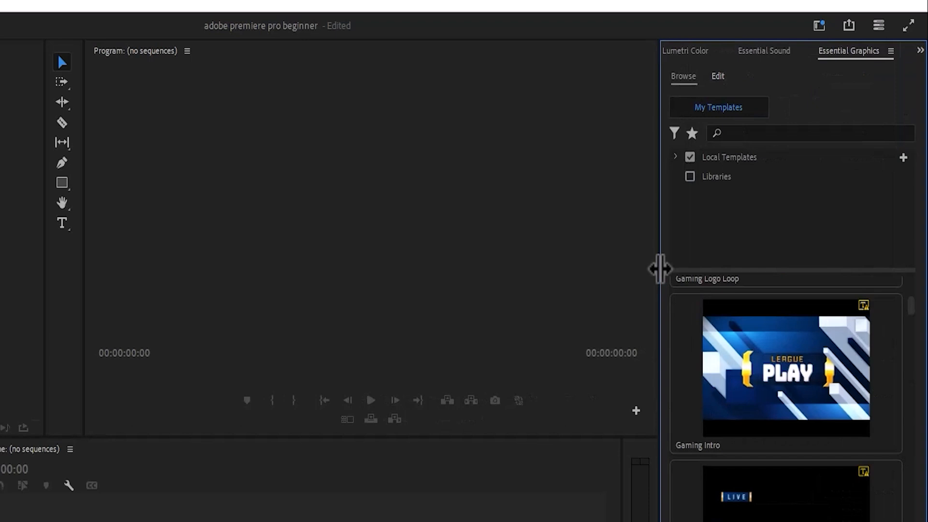
drag(660, 269, 609, 267)
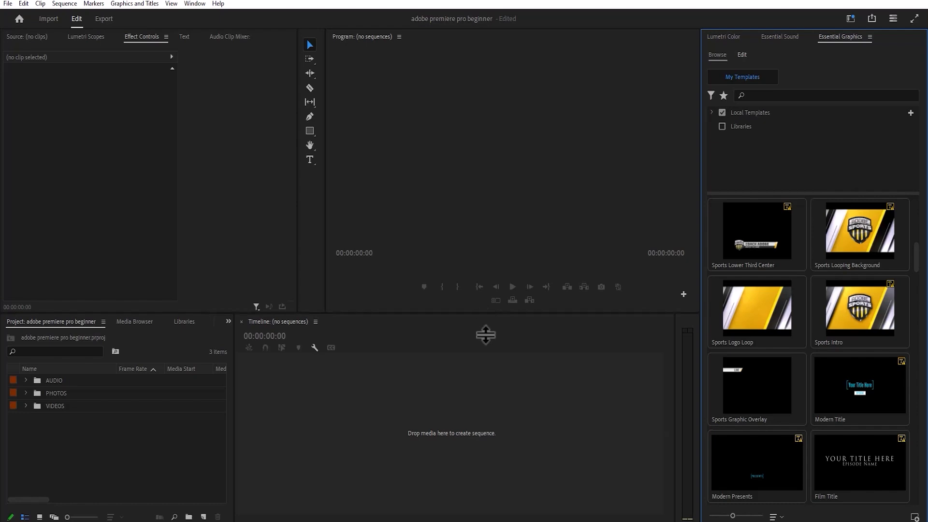
Step: Lower the divider above the Timeline, and float Essential Graphics over Effect Controls before docking it back with Lumetri Color and Essential Sound
mouse_move(485, 335)
mouse_down()
mouse_move(491, 397)
mouse_move(496, 332)
mouse_up()
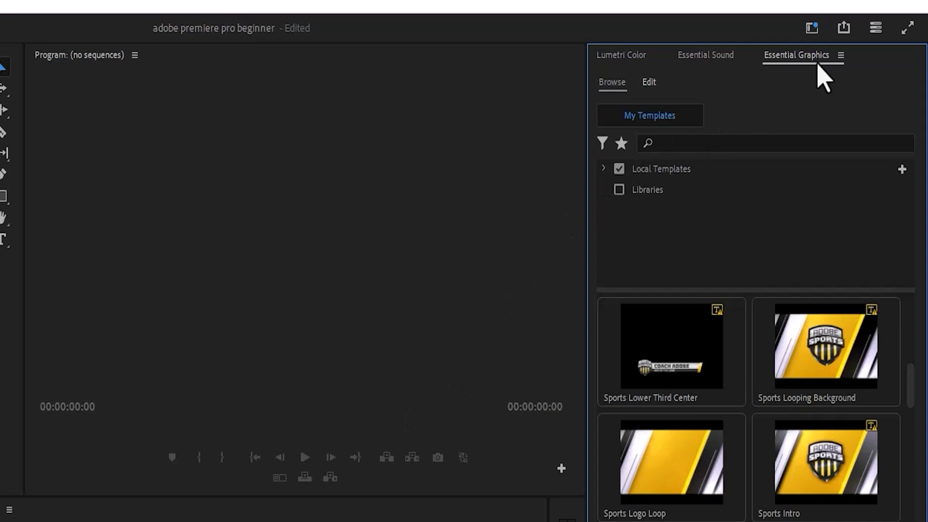
click(841, 55)
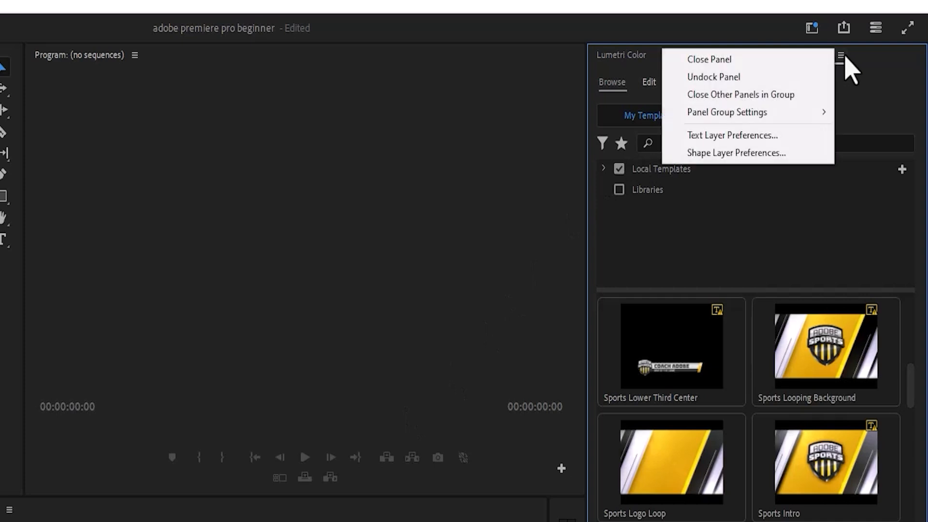
click(765, 78)
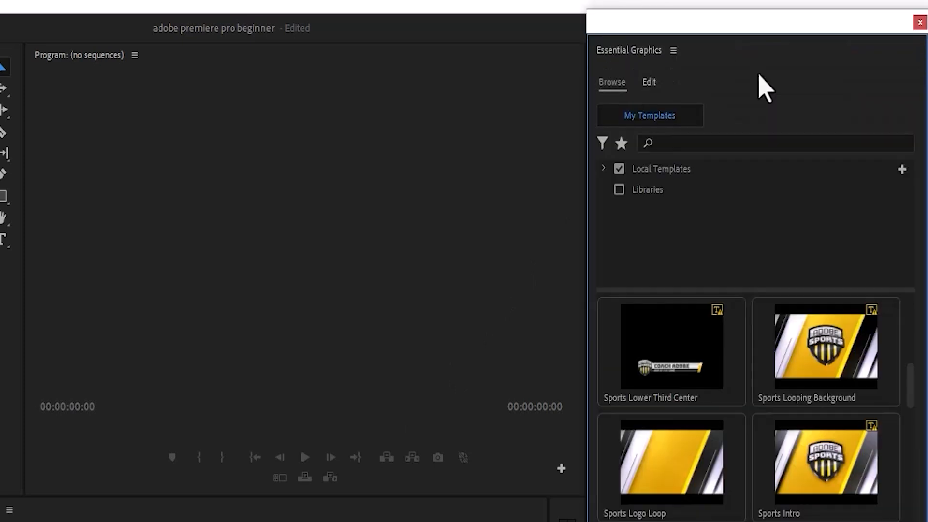
drag(802, 28, 159, 66)
drag(464, 68, 179, 128)
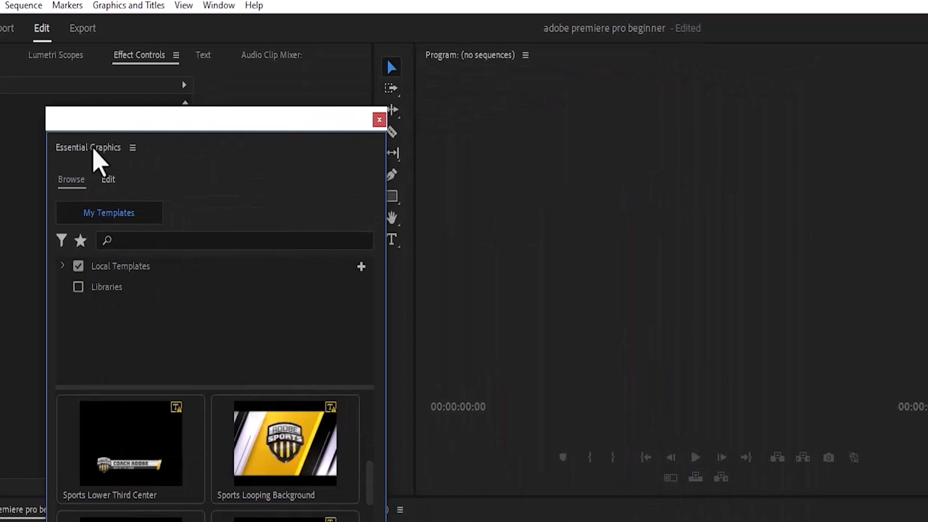
drag(169, 160, 696, 218)
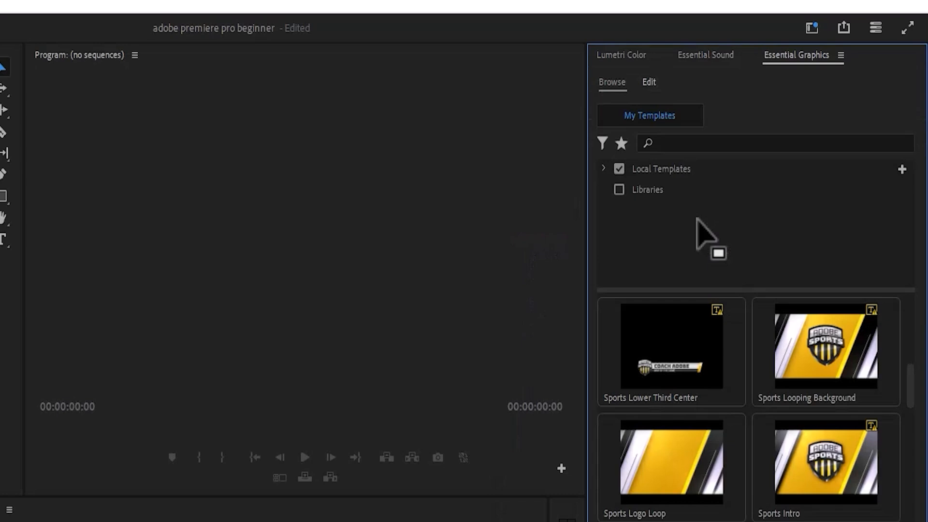
Step: Dock Essential Graphics beneath the Essential Sound group, and move it from there into its own full-height column on that group's outer side
drag(792, 56, 780, 338)
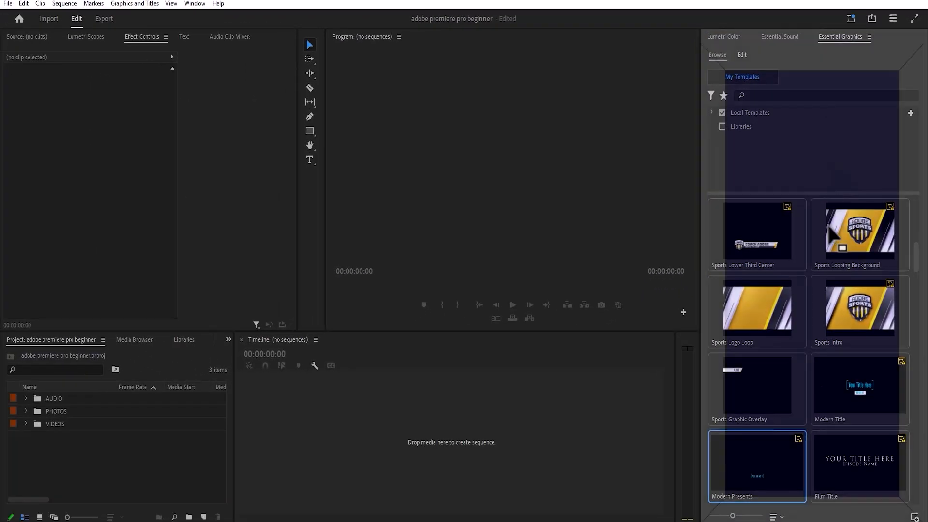
drag(827, 227, 804, 505)
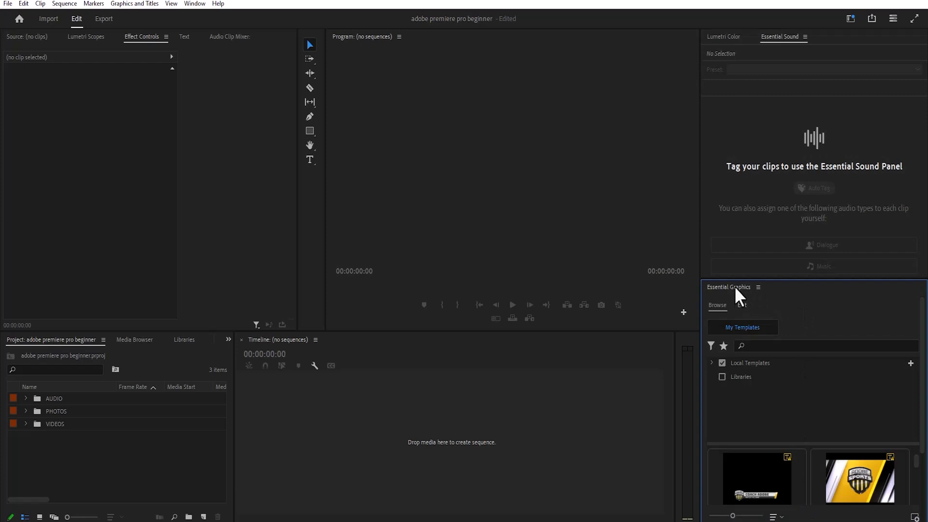
drag(736, 294, 923, 271)
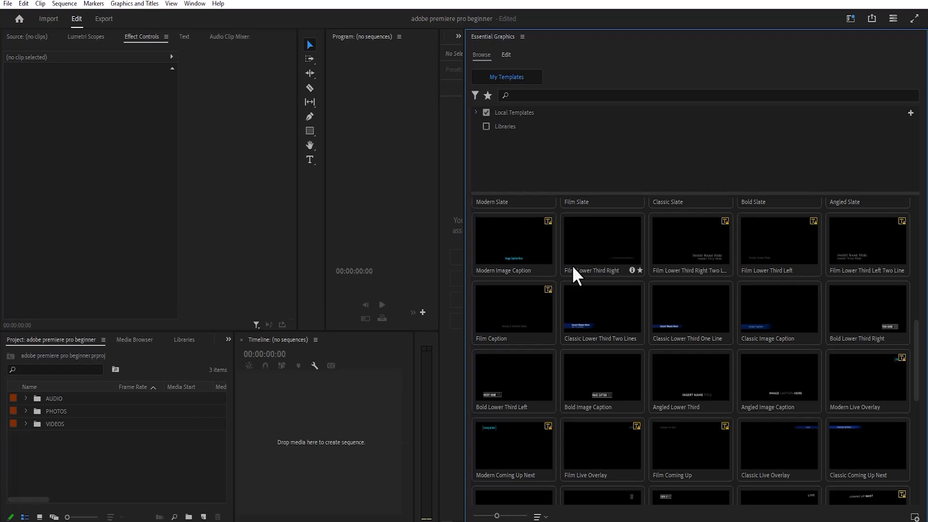
Step: Reset the Captions and Graphics workspace to its saved layout
click(198, 6)
mouse_move(214, 16)
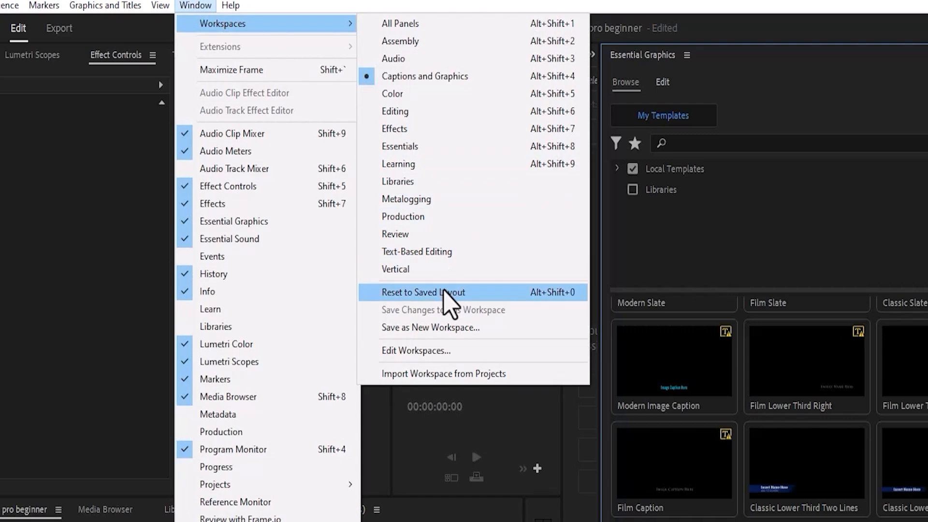
click(444, 292)
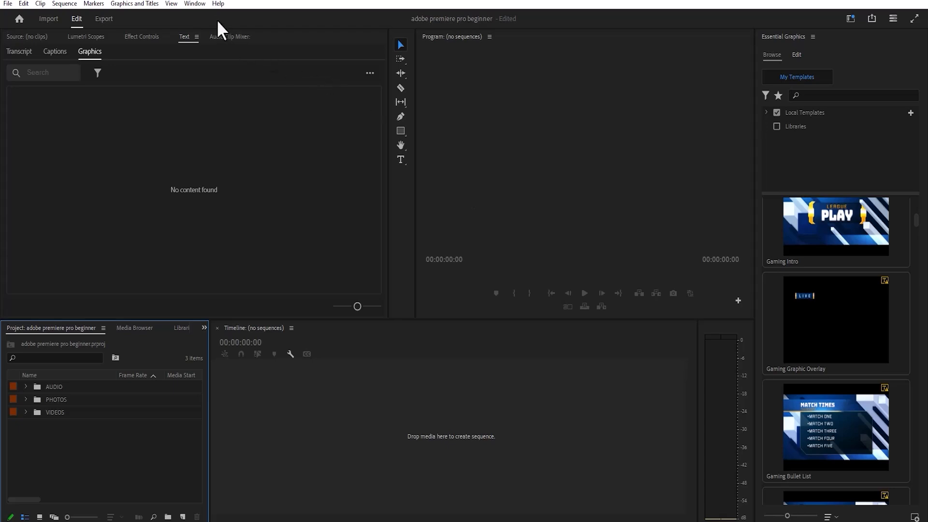
Step: Switch to the Editing workspace
click(196, 4)
mouse_move(214, 16)
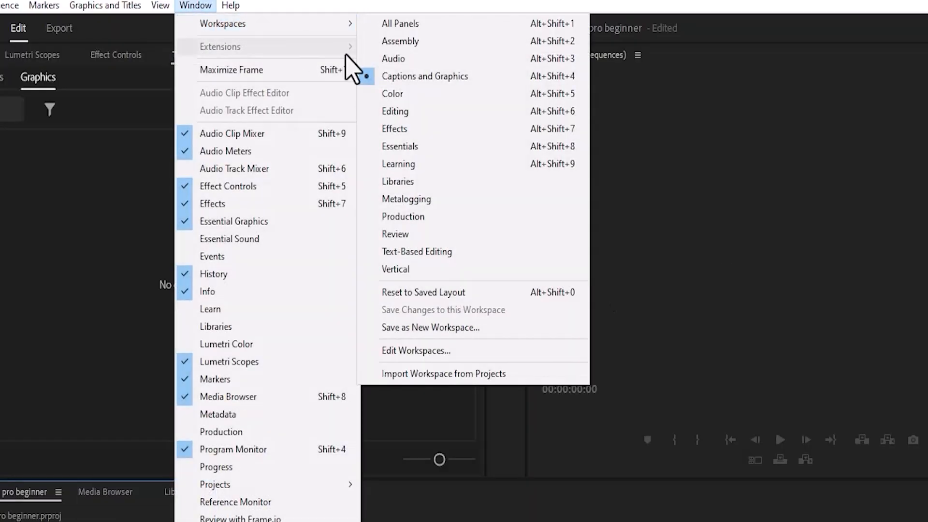
click(402, 112)
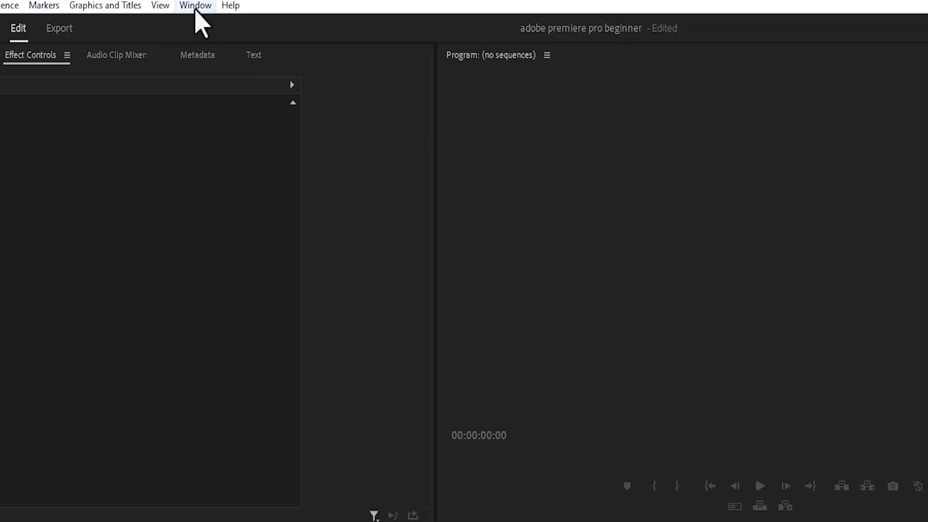
Step: Save the current layout as a new workspace named CC, and check for it in the list of workspaces
click(196, 6)
mouse_move(206, 25)
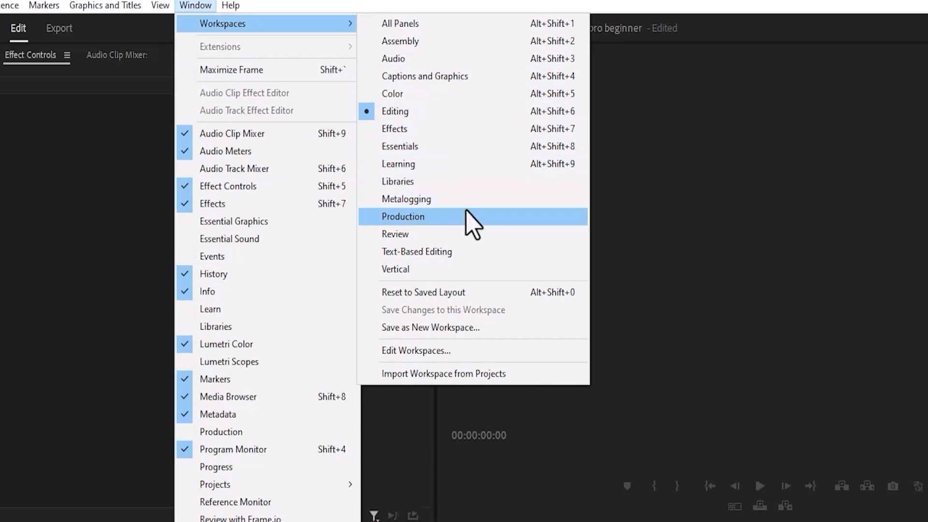
click(426, 329)
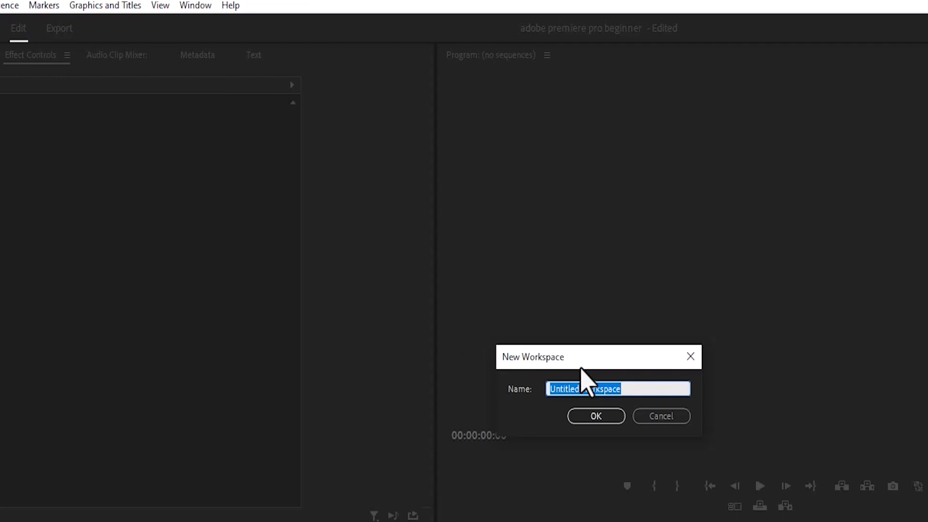
text(CC)
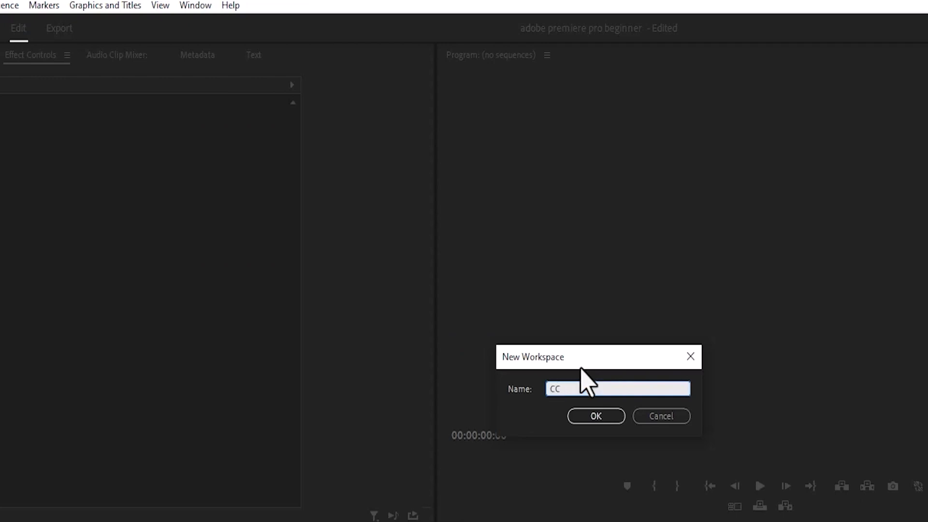
click(603, 419)
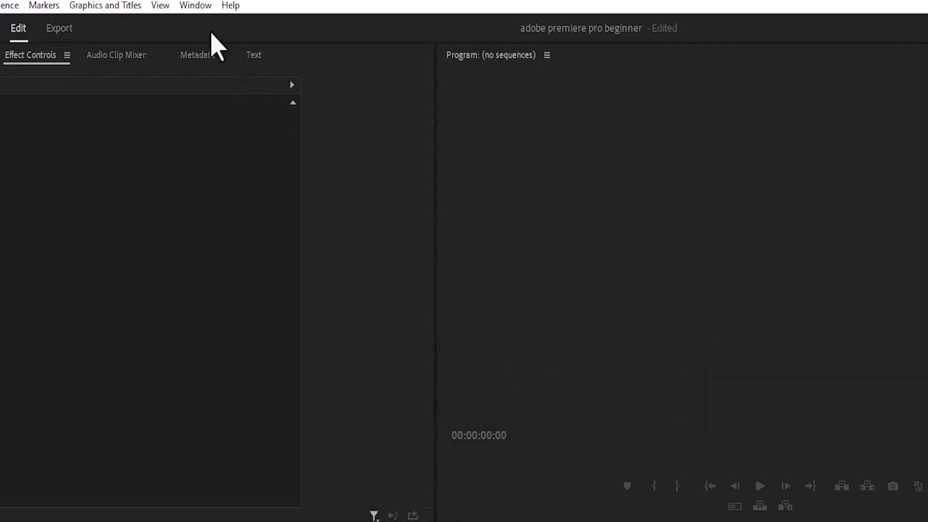
click(195, 6)
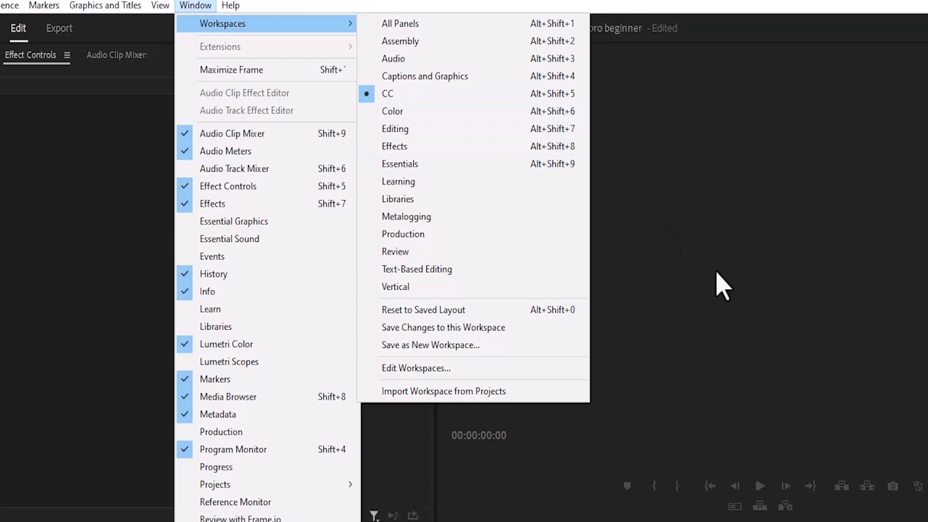
click(726, 285)
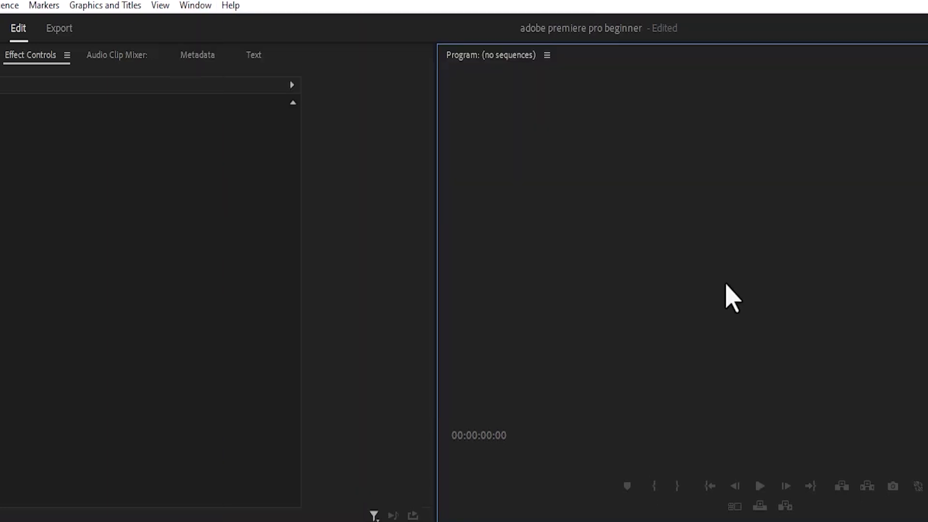